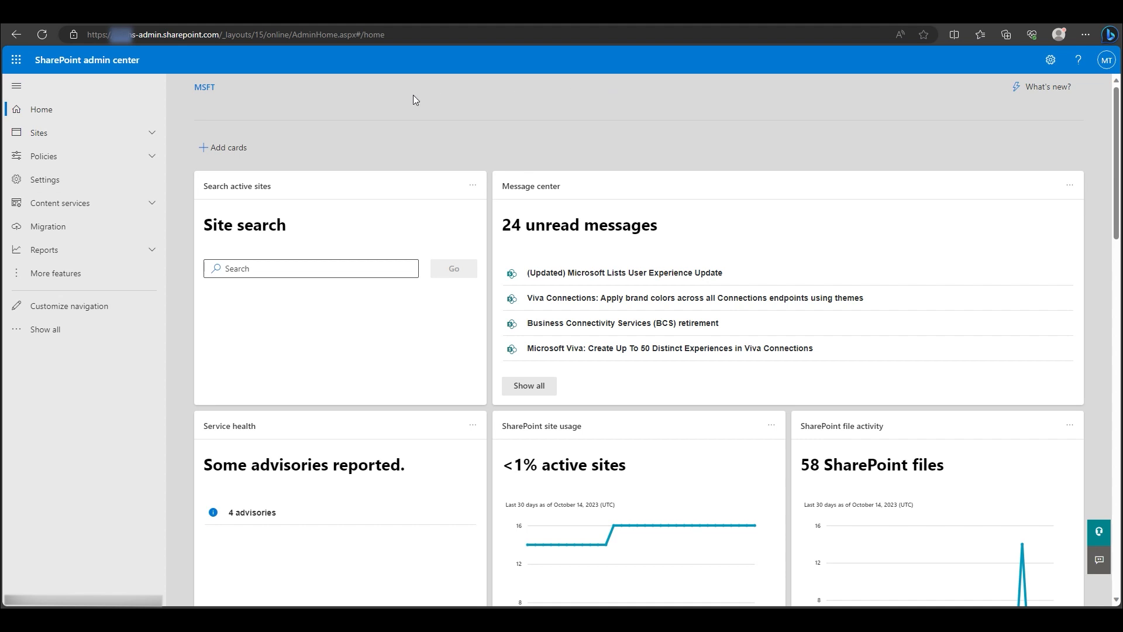
Step: Start creating a team site from the active sites list and name it mynewteamsite
{"action": "left_click", "coordinate": [152, 134]}
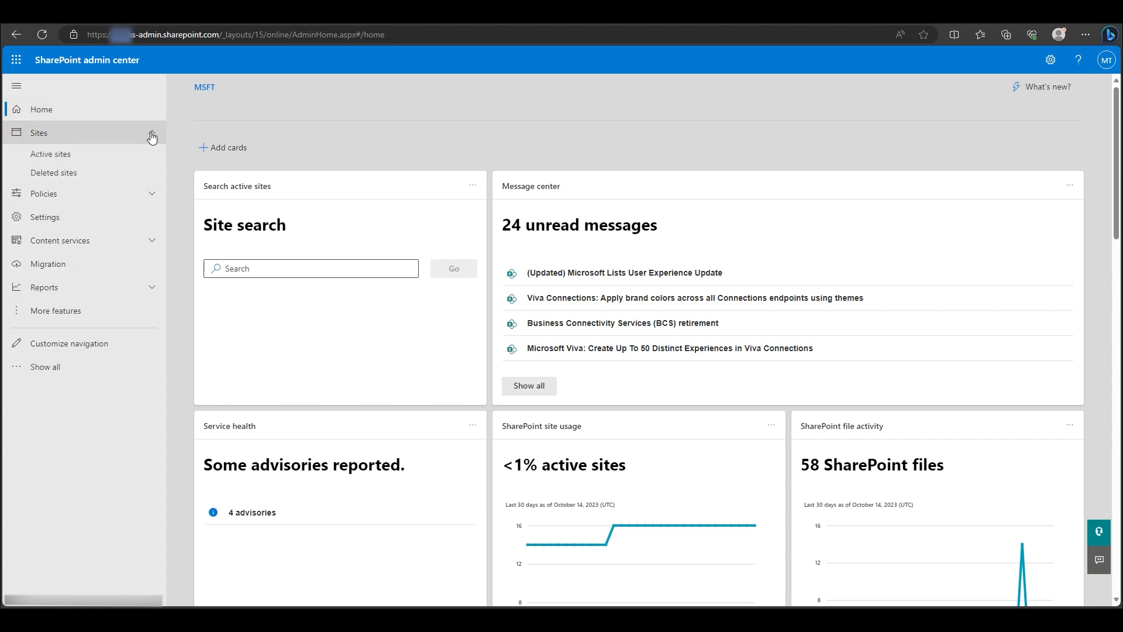
{"action": "left_click", "coordinate": [139, 159]}
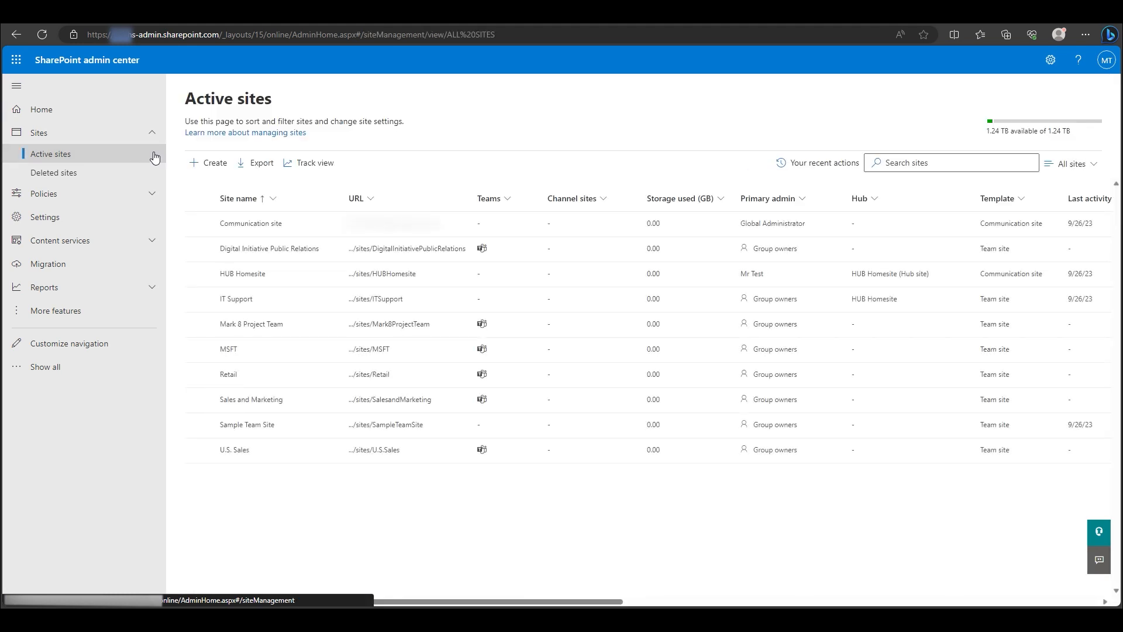
{"action": "left_click", "coordinate": [217, 170]}
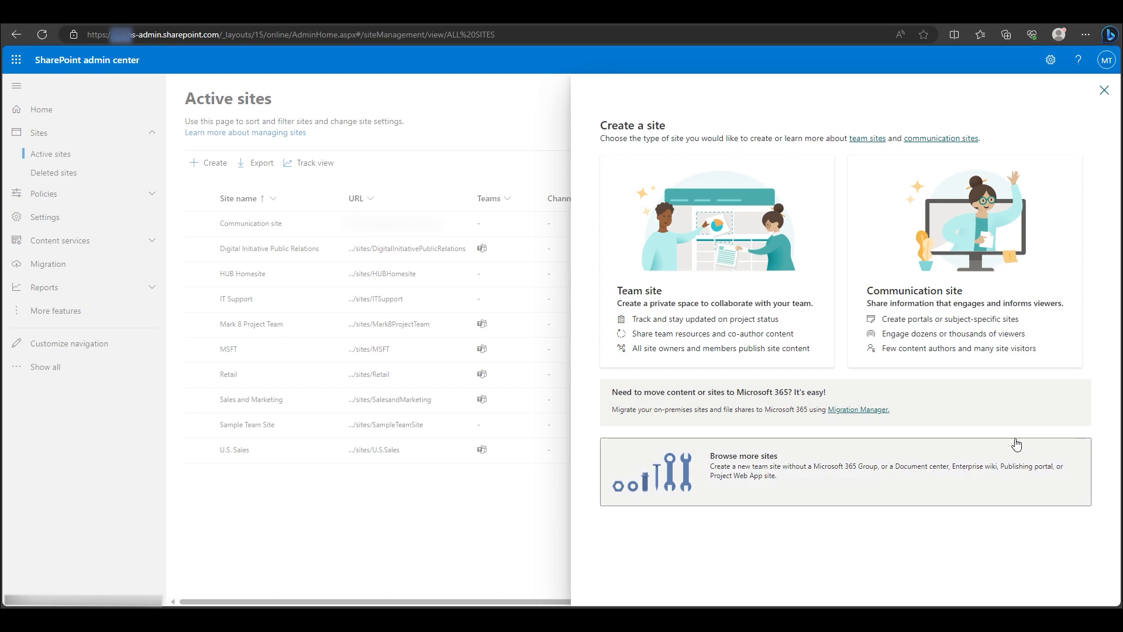
{"action": "left_click", "coordinate": [742, 277]}
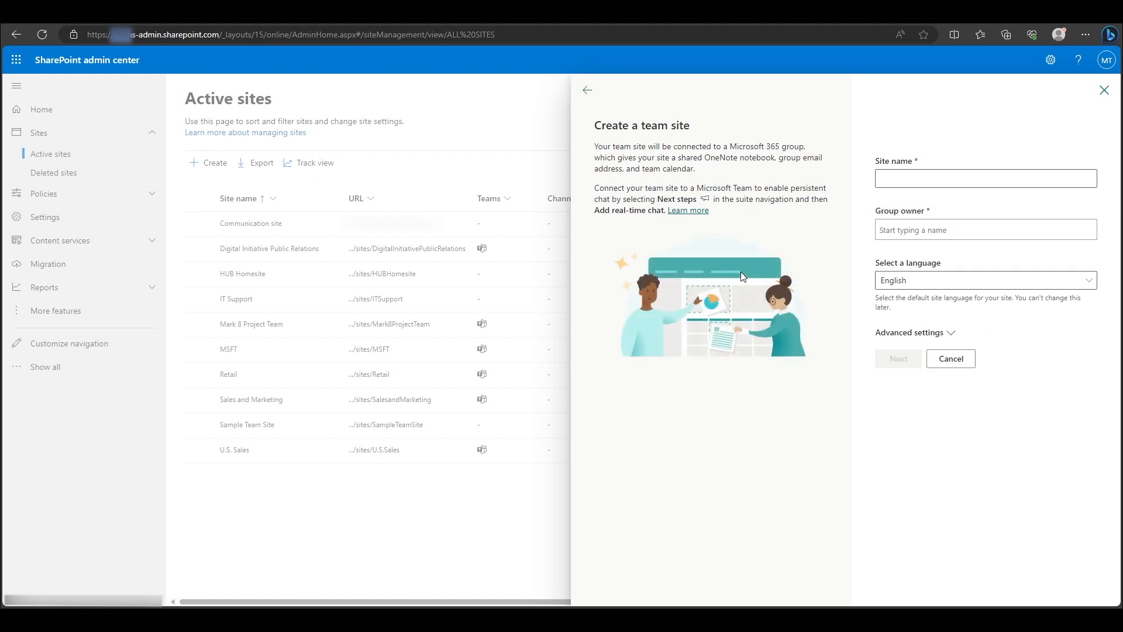
{"action": "left_click", "coordinate": [904, 174]}
{"action": "left_click", "coordinate": [907, 180]}
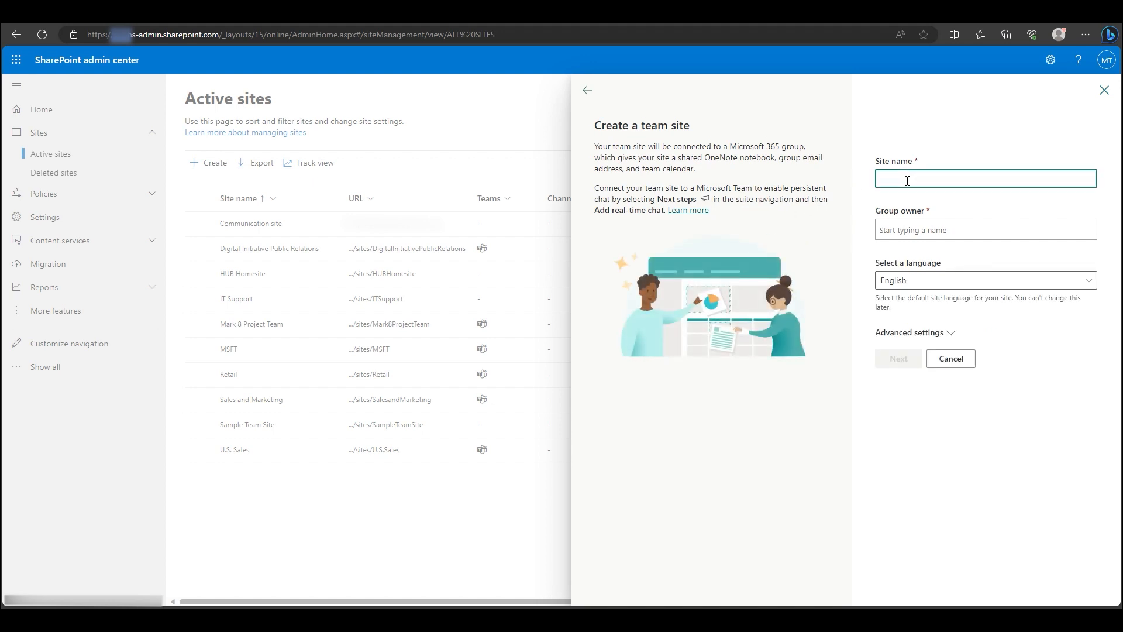
{"action": "type", "text": "mynew"}
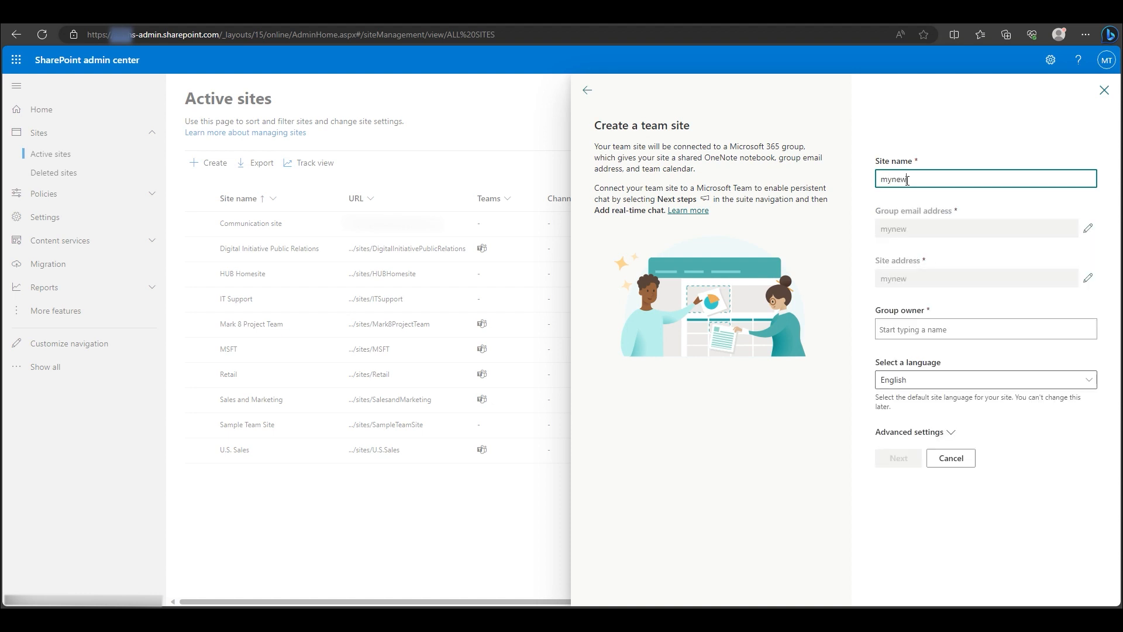
{"action": "type", "text": "teamsite"}
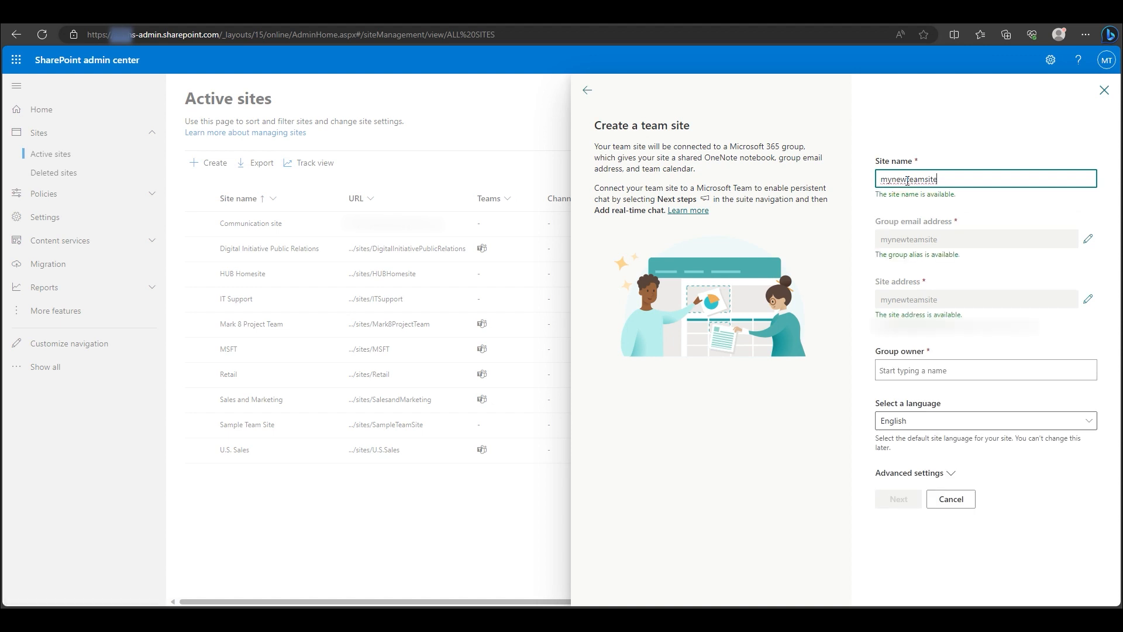
Step: Assign the test user account as the group owner of the new team site
{"action": "left_click", "coordinate": [986, 372]}
{"action": "type", "text": "mr"}
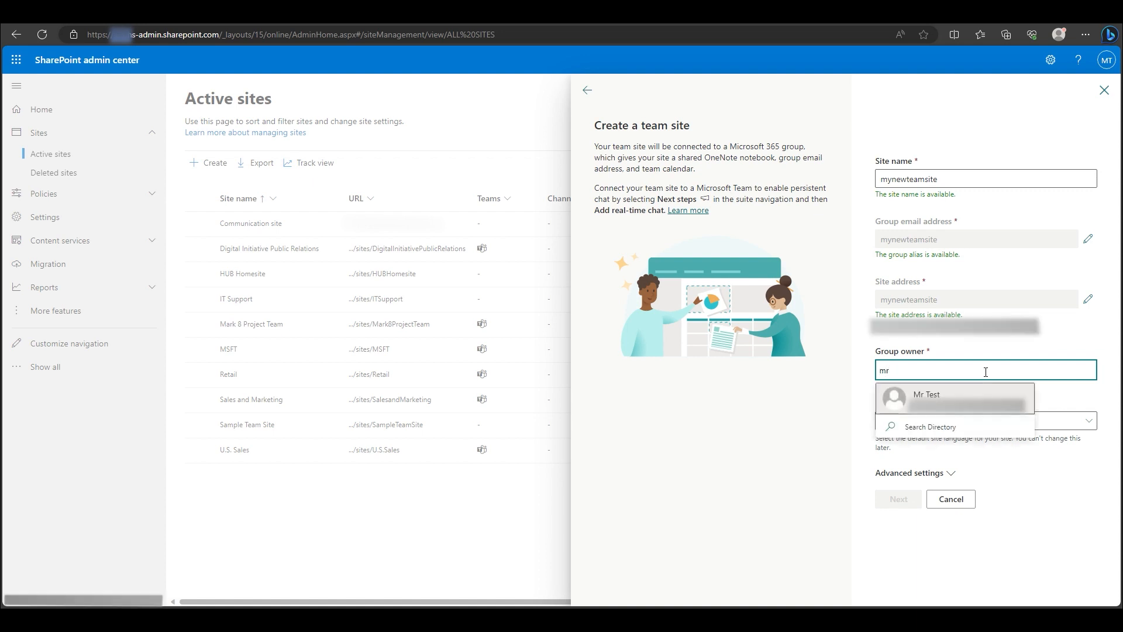
{"action": "left_click", "coordinate": [1028, 397]}
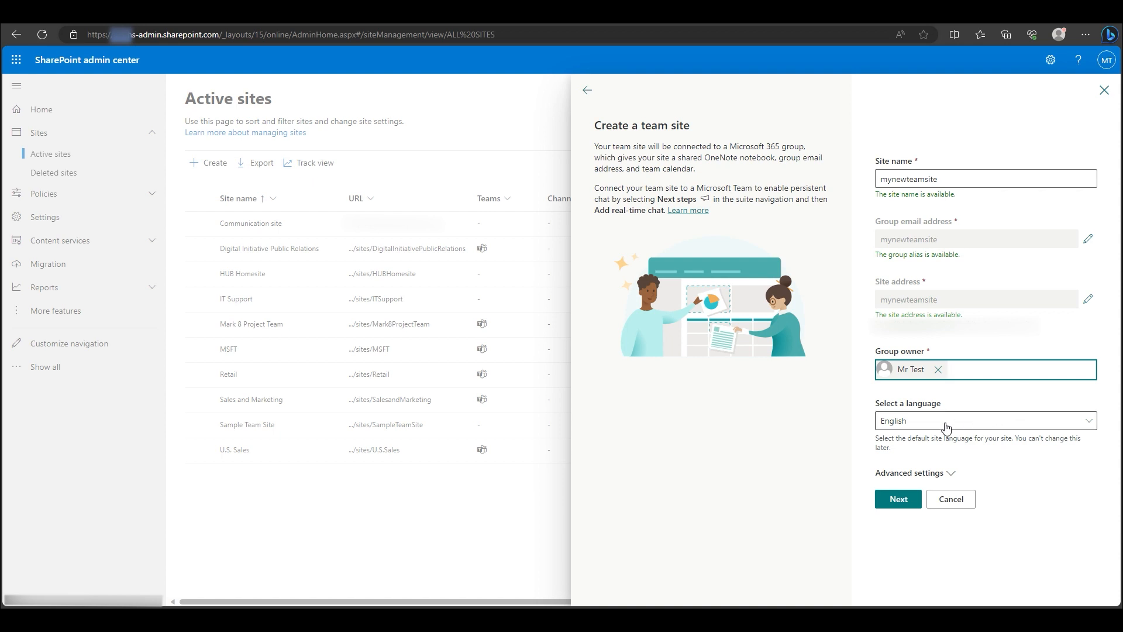
Step: Set the site's privacy to Private - only members can access this site, finish creation without adding members, and dismiss the feedback survey
{"action": "left_click", "coordinate": [888, 475]}
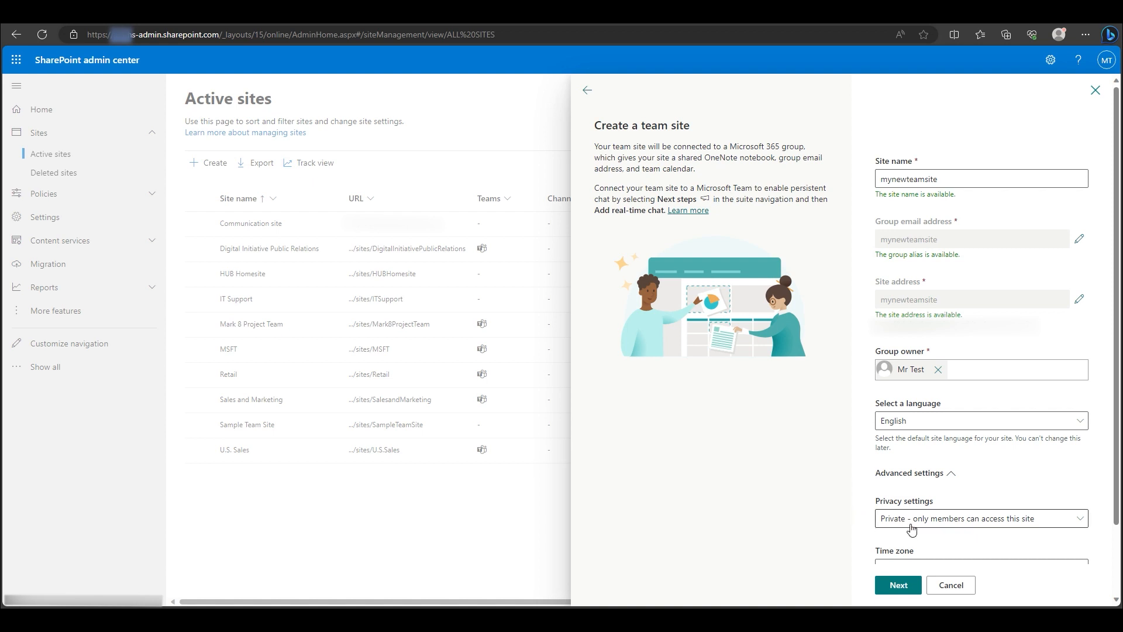
{"action": "left_click", "coordinate": [916, 525]}
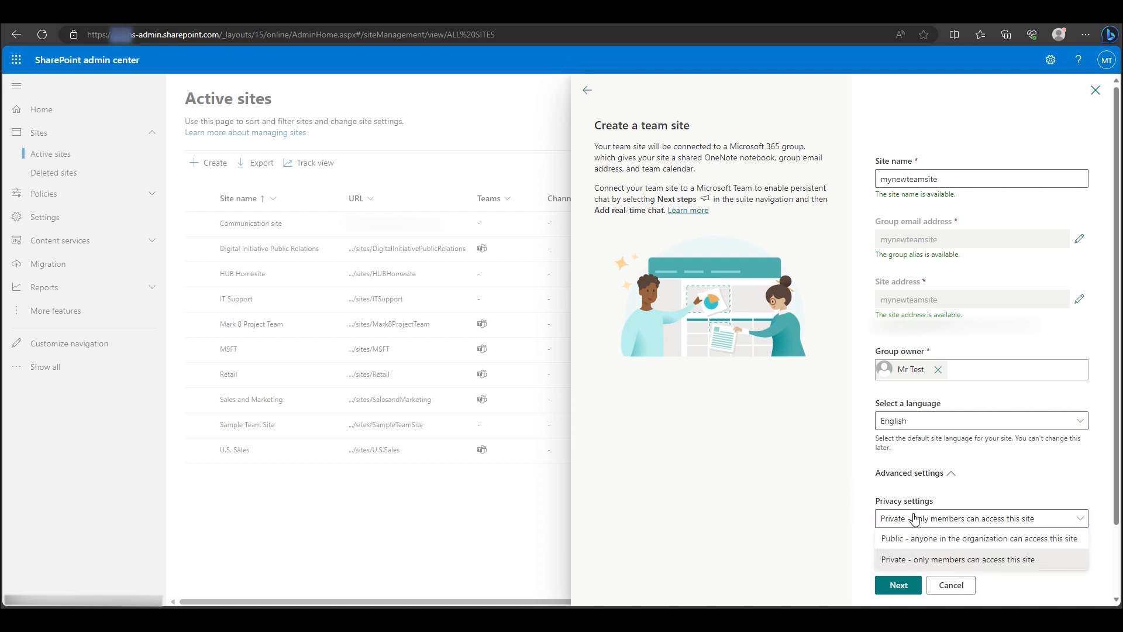
{"action": "left_click", "coordinate": [918, 559]}
{"action": "scroll", "coordinate": [843, 537], "scroll_direction": "down", "scroll_amount": 2}
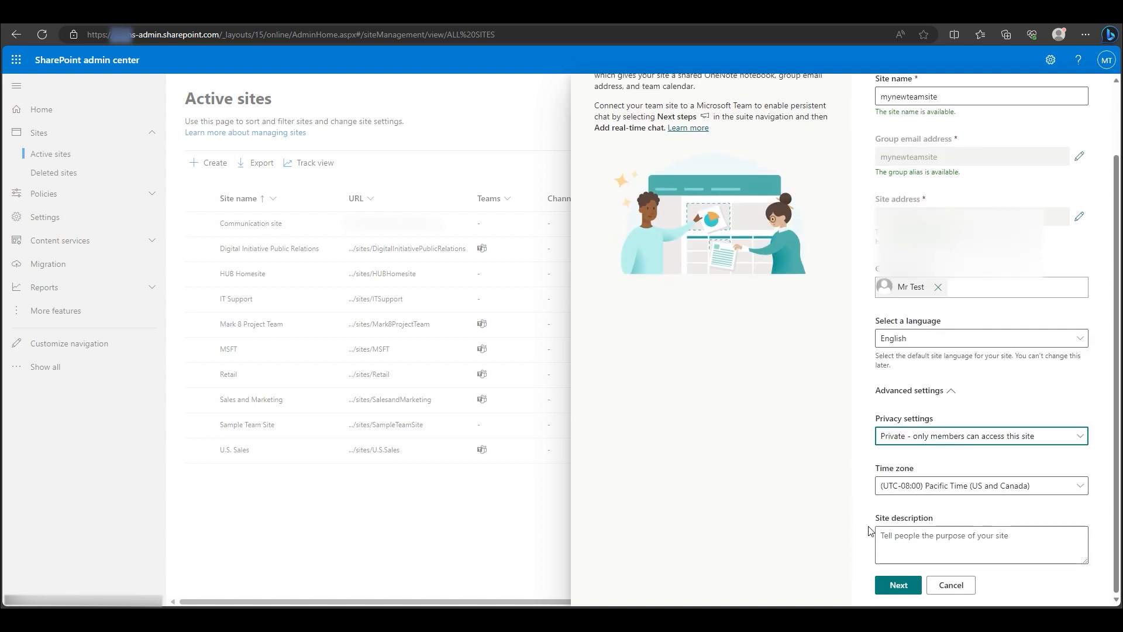
{"action": "left_click", "coordinate": [898, 586]}
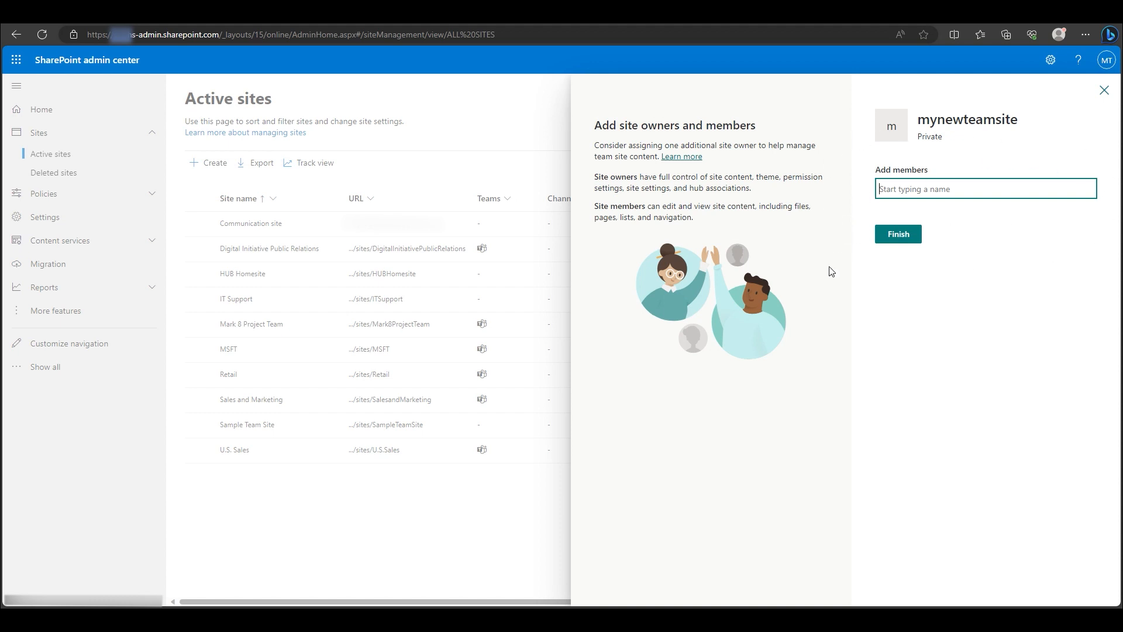
{"action": "left_click", "coordinate": [899, 235]}
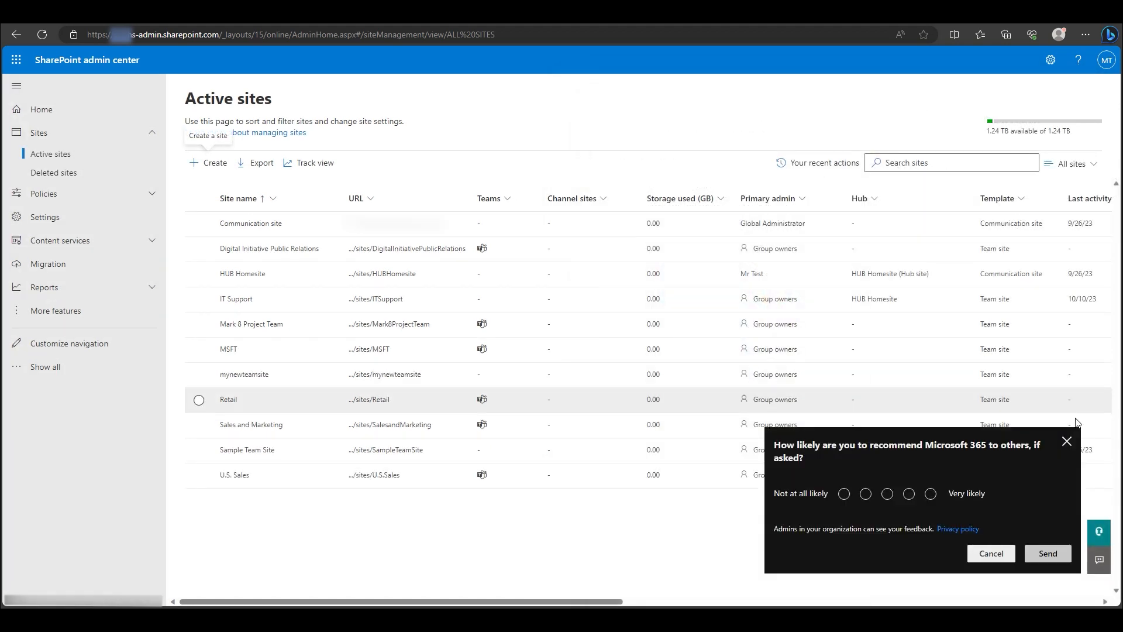
{"action": "left_click", "coordinate": [1066, 443]}
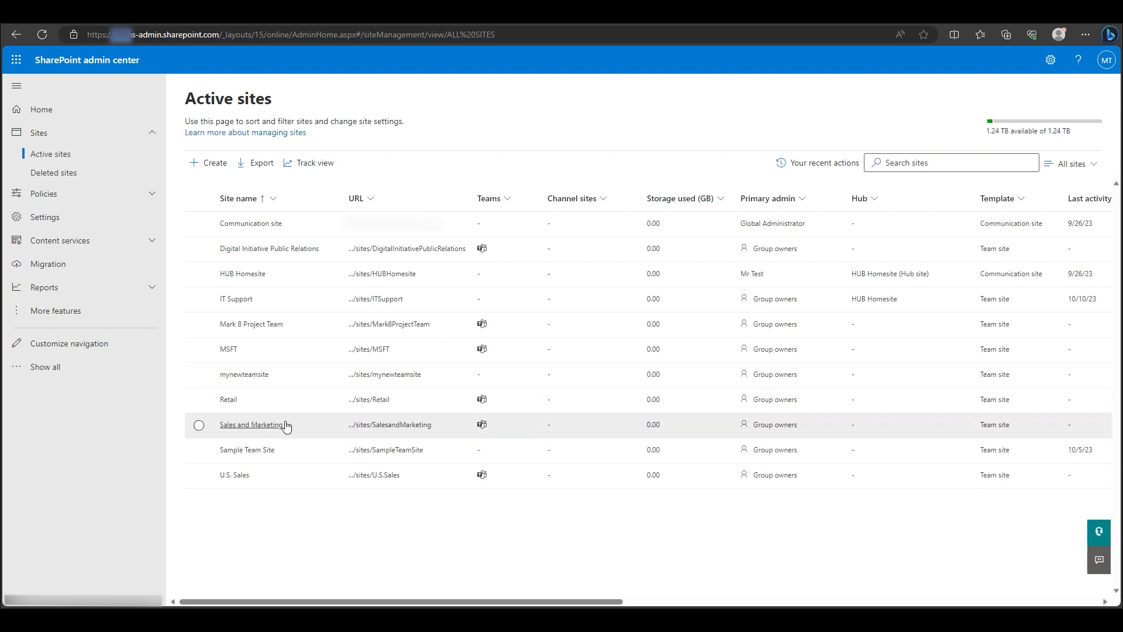
Step: Open the mynewteamsite site from the active sites list and postpone choosing a site template
{"action": "left_click", "coordinate": [199, 375]}
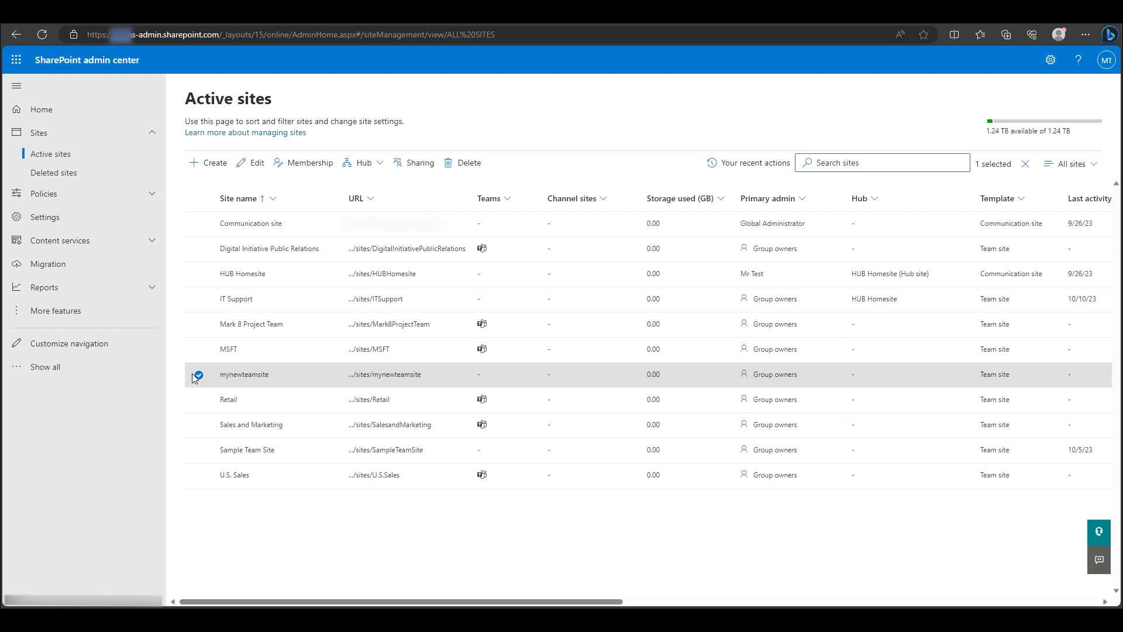
{"action": "left_click", "coordinate": [414, 381]}
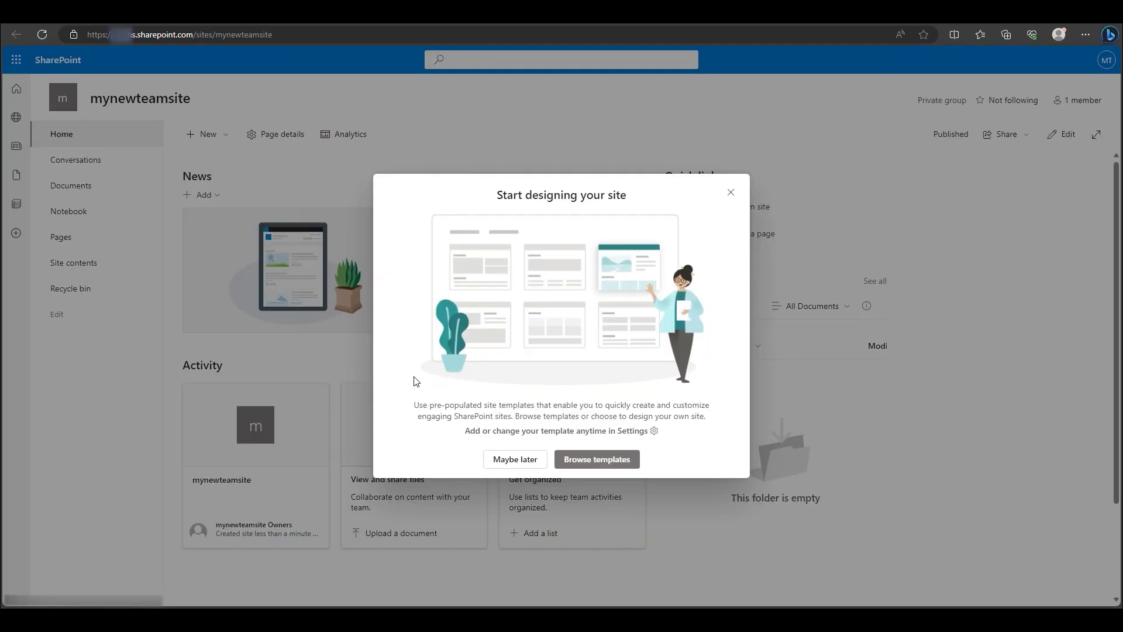
{"action": "left_click", "coordinate": [515, 460]}
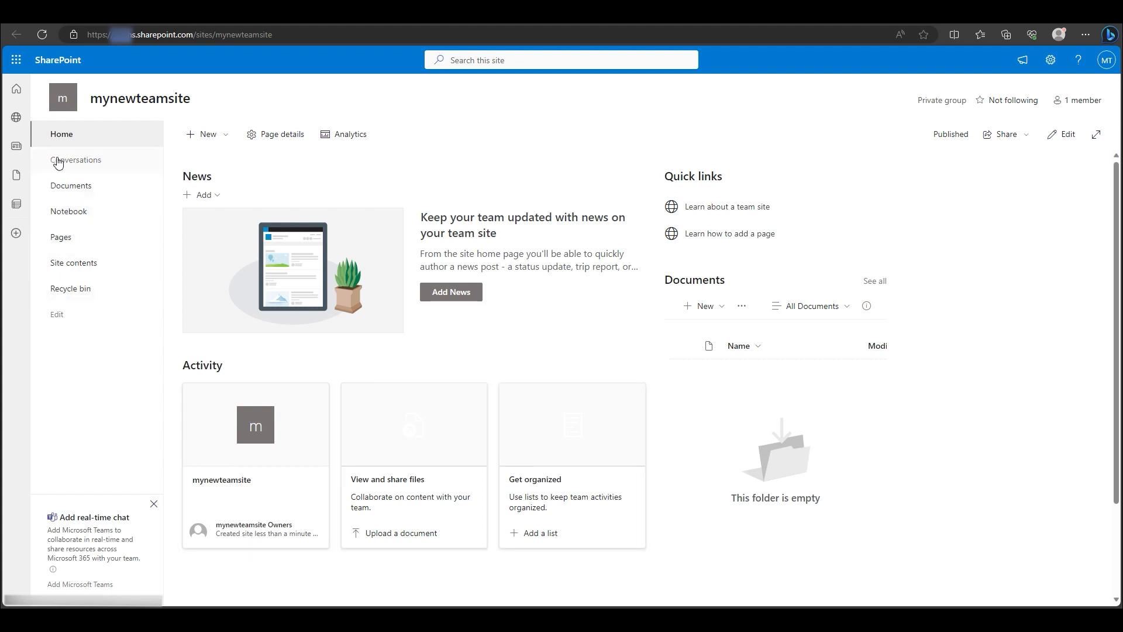
Step: Open the site's default Documents library and review which item types can be created there
{"action": "left_click", "coordinate": [107, 192]}
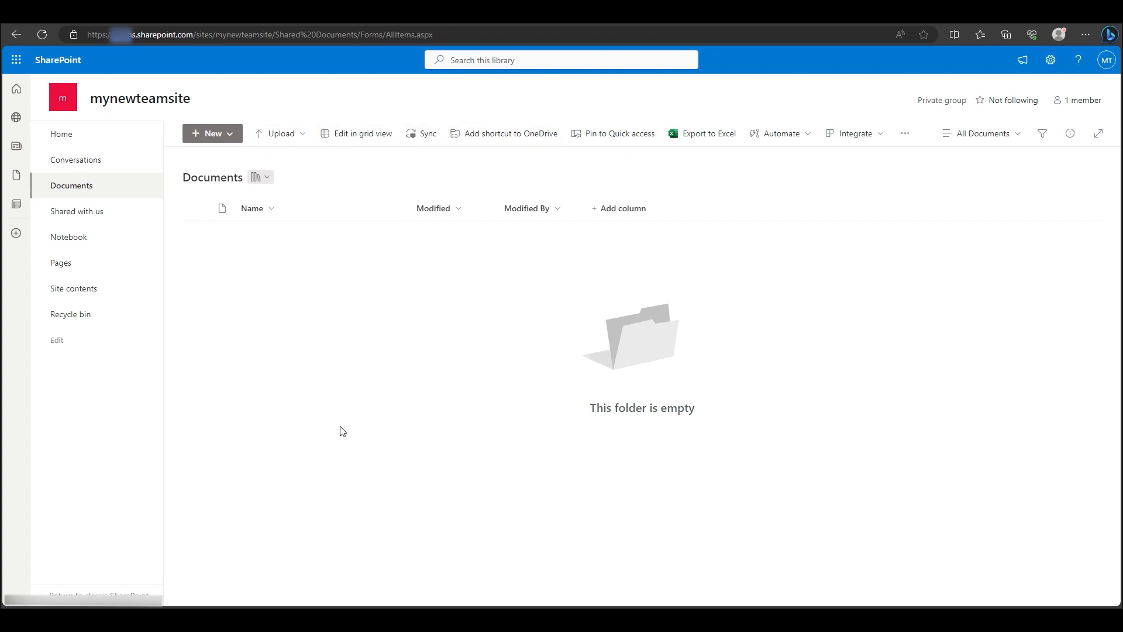
{"action": "left_click", "coordinate": [221, 137]}
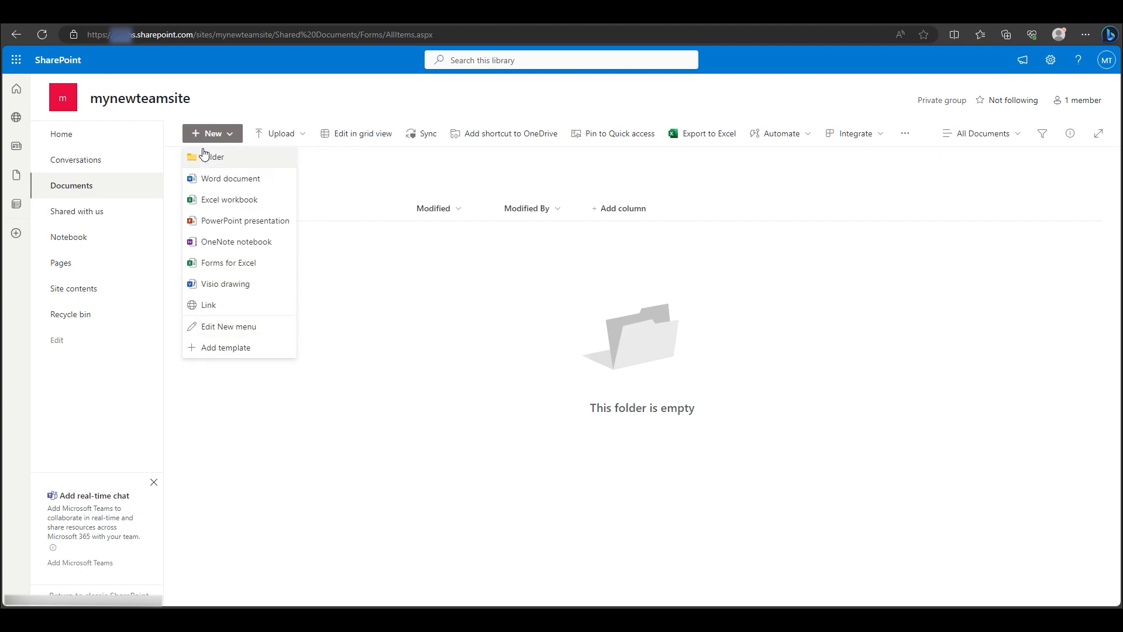
{"action": "left_click", "coordinate": [396, 288]}
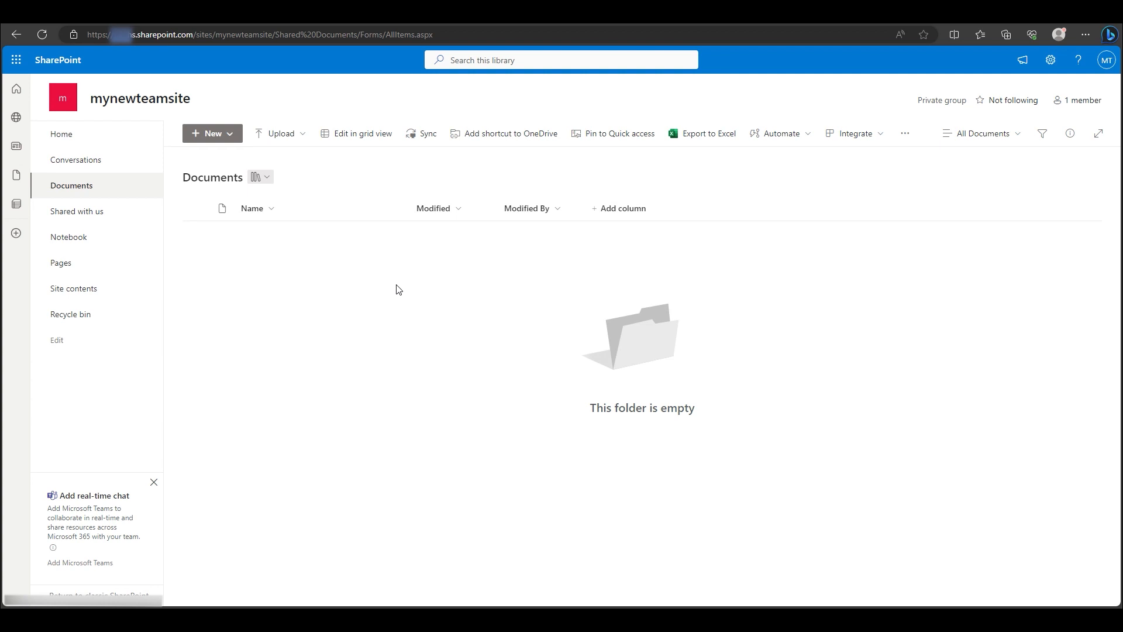
Step: From the site's home page, create a document library named "new document library" that is shown in site navigation
{"action": "left_click", "coordinate": [59, 137]}
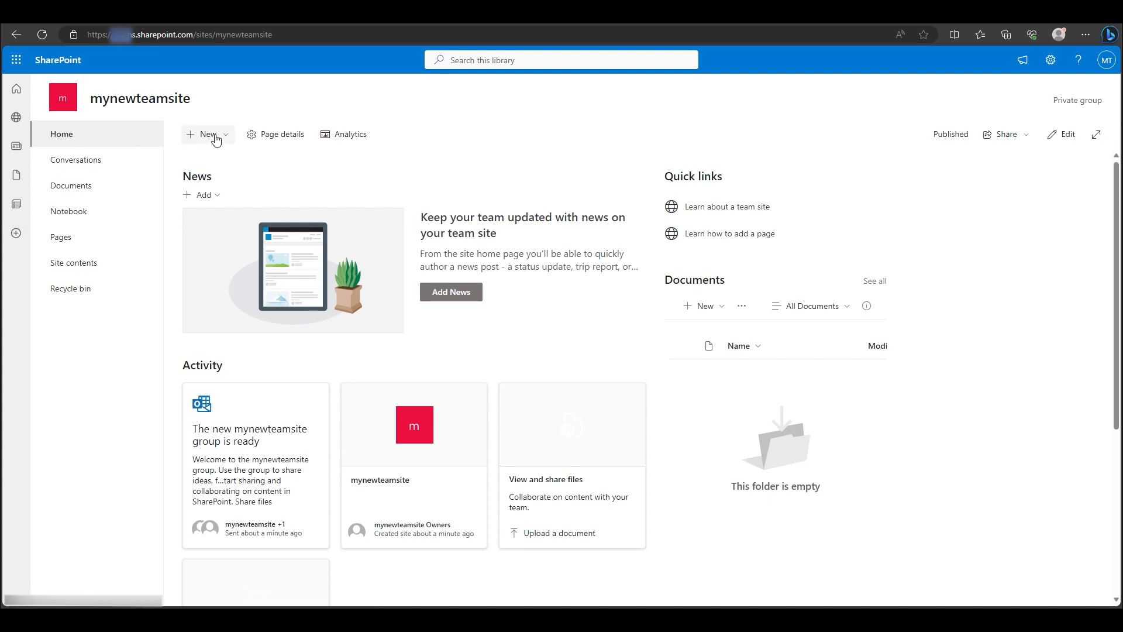
{"action": "left_click", "coordinate": [216, 140]}
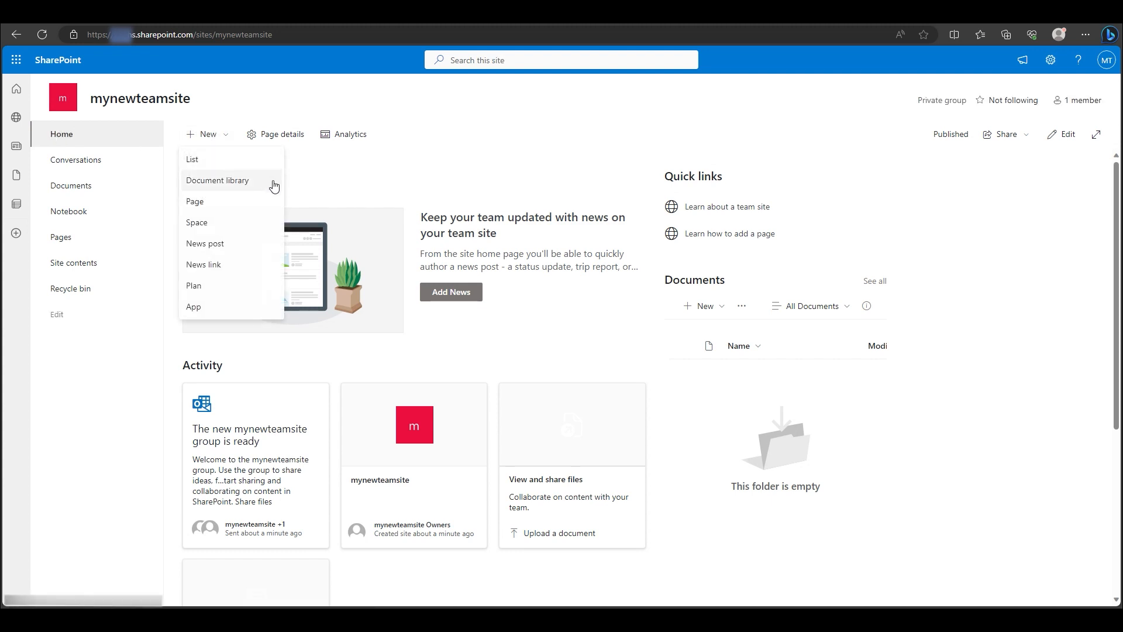
{"action": "left_click", "coordinate": [274, 185]}
{"action": "left_click", "coordinate": [975, 141]}
{"action": "type", "text": "n"}
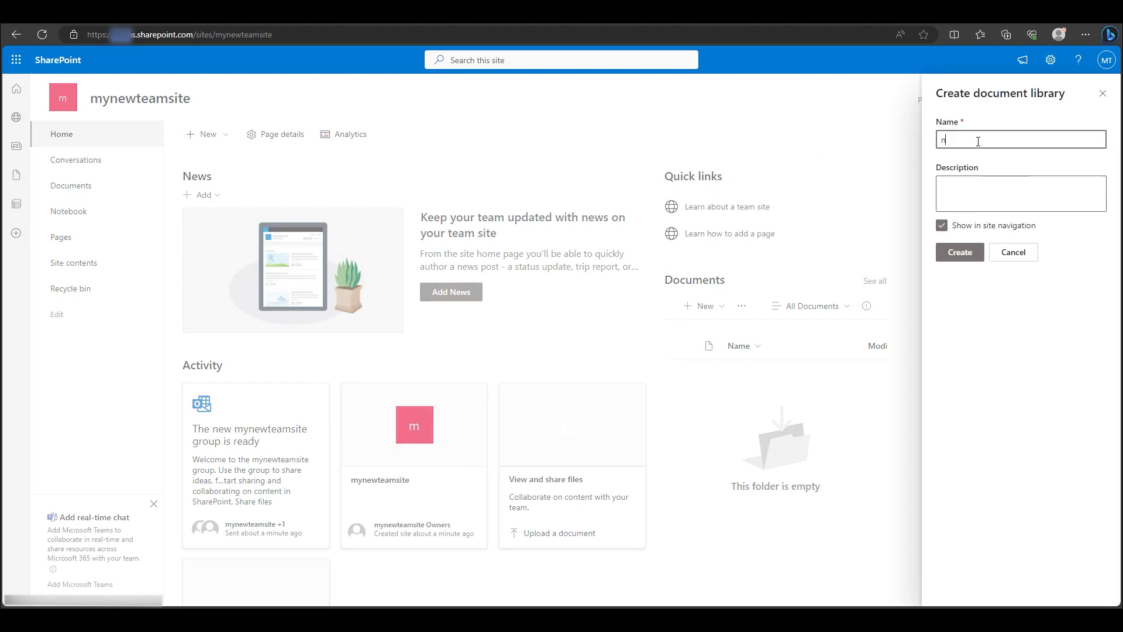
{"action": "type", "text": "ew document library"}
{"action": "left_click", "coordinate": [967, 261]}
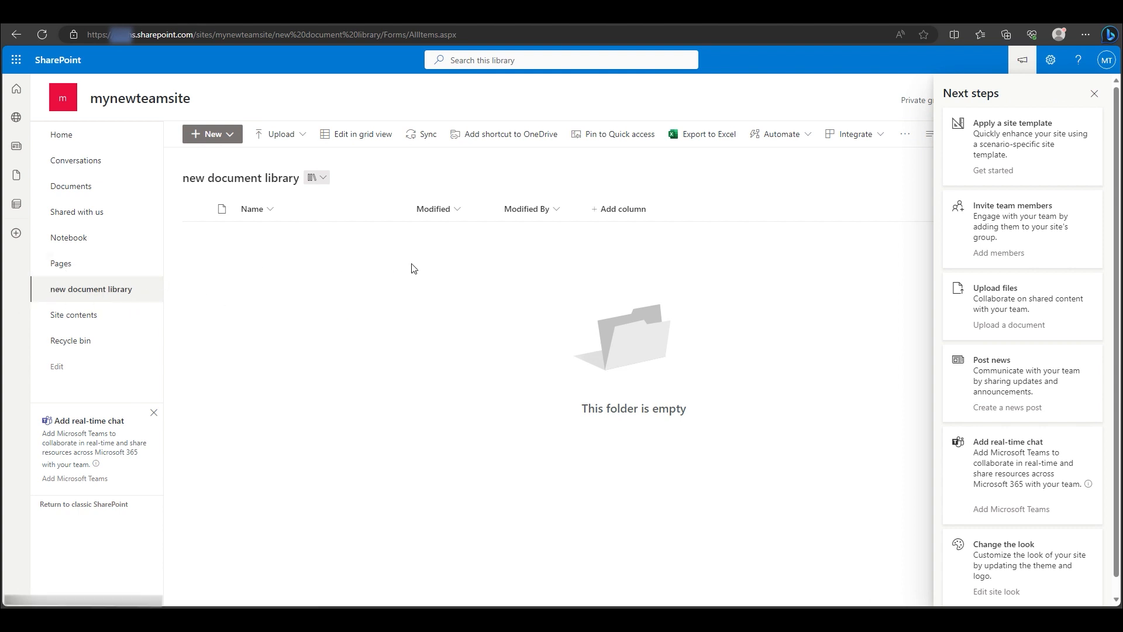
Step: Review which item types can be created in the new document library and close the Next steps suggestions
{"action": "left_click", "coordinate": [225, 138]}
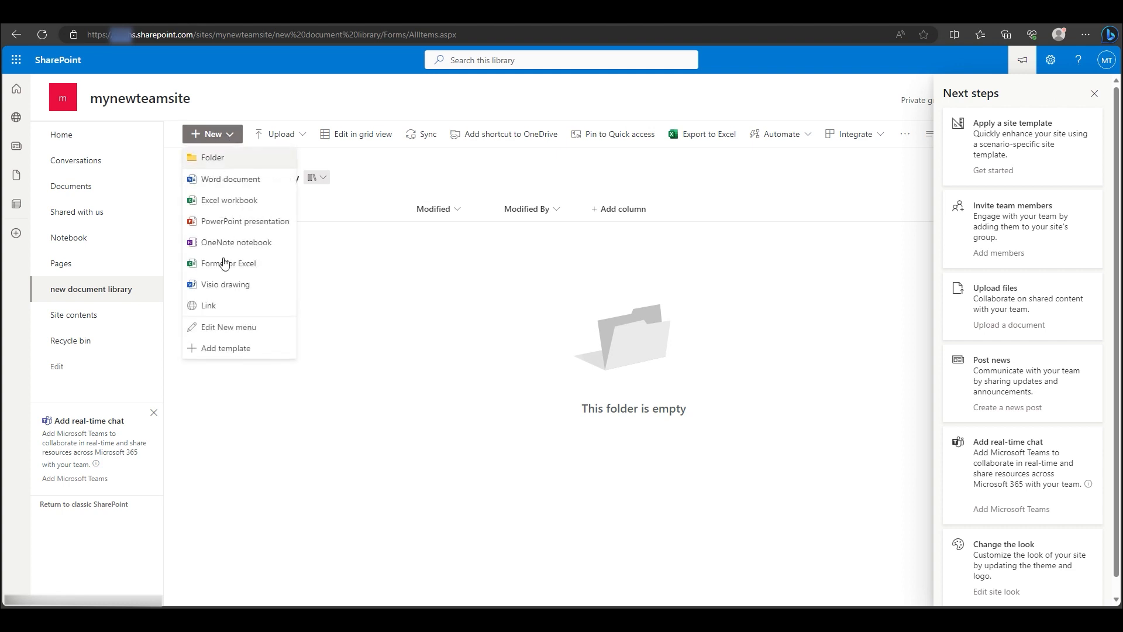
{"action": "left_click", "coordinate": [398, 387]}
{"action": "left_click", "coordinate": [1097, 97]}
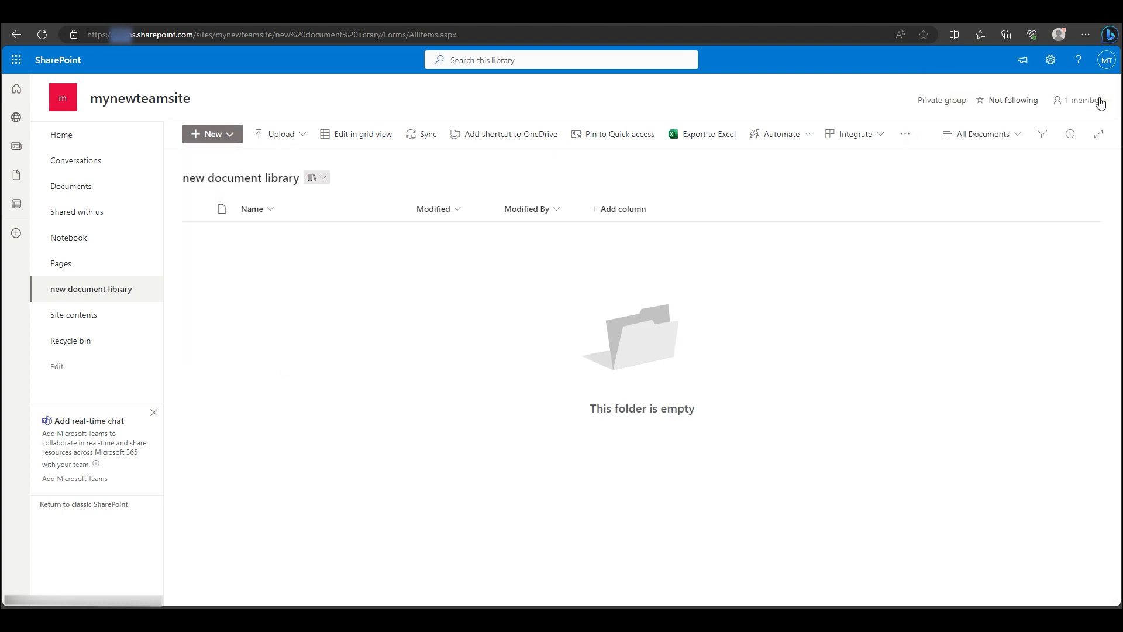